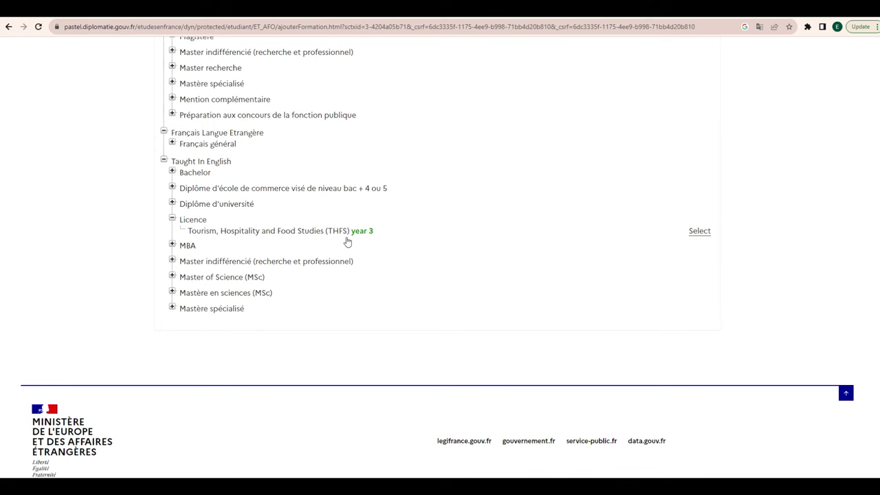
- Collapse the Licence list under Taught In English and check which MBA programs are offered
{"action": "left_click", "coordinate": [172, 219]}
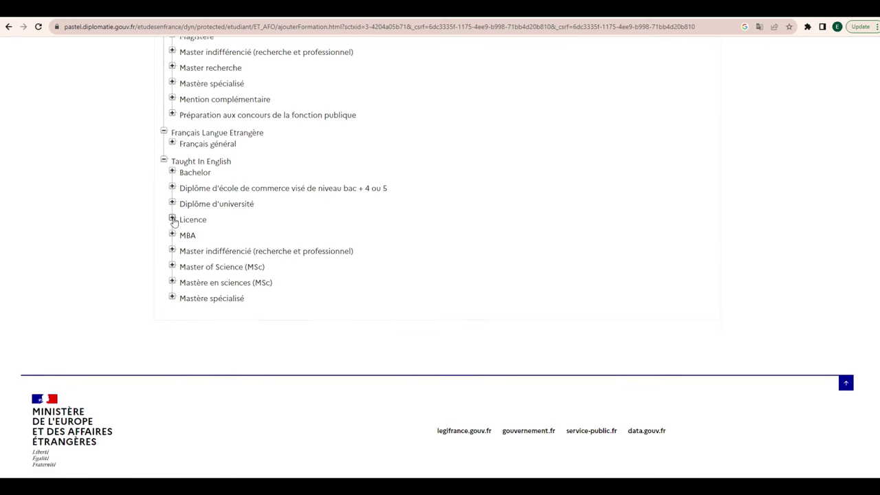
{"action": "scroll", "coordinate": [202, 229], "scroll_direction": "down", "scroll_amount": 1}
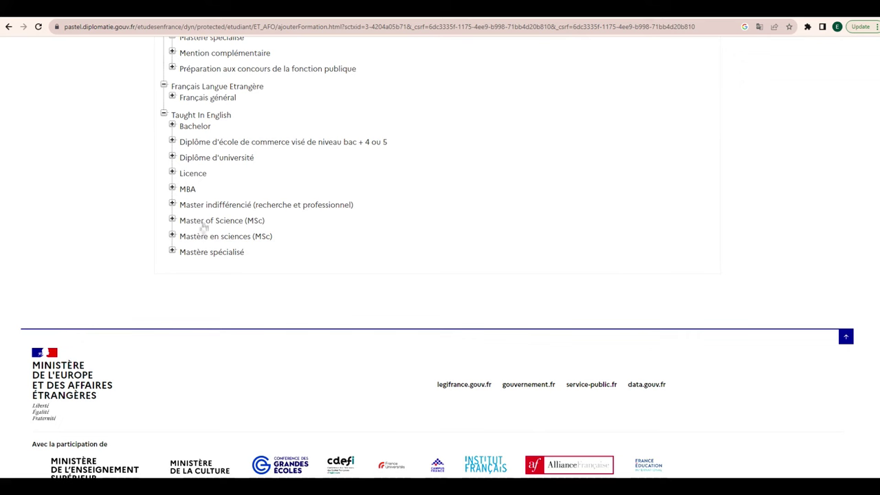
{"action": "left_click", "coordinate": [172, 191]}
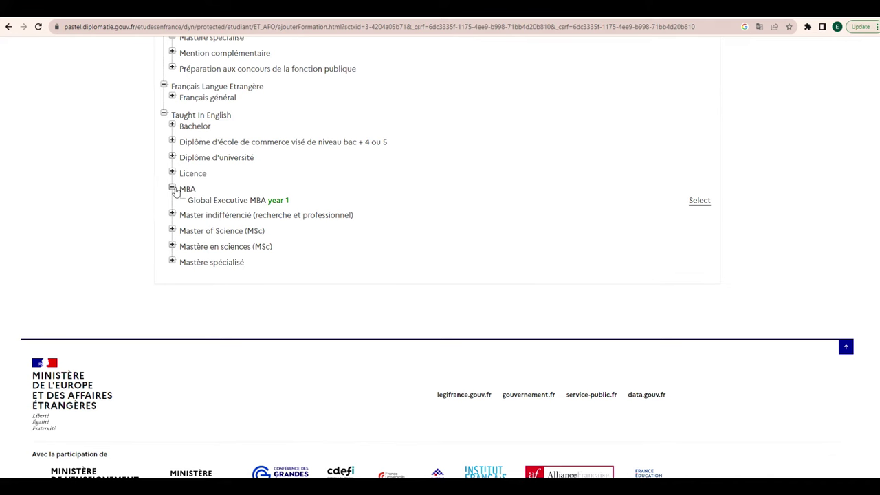
{"action": "left_click", "coordinate": [174, 189]}
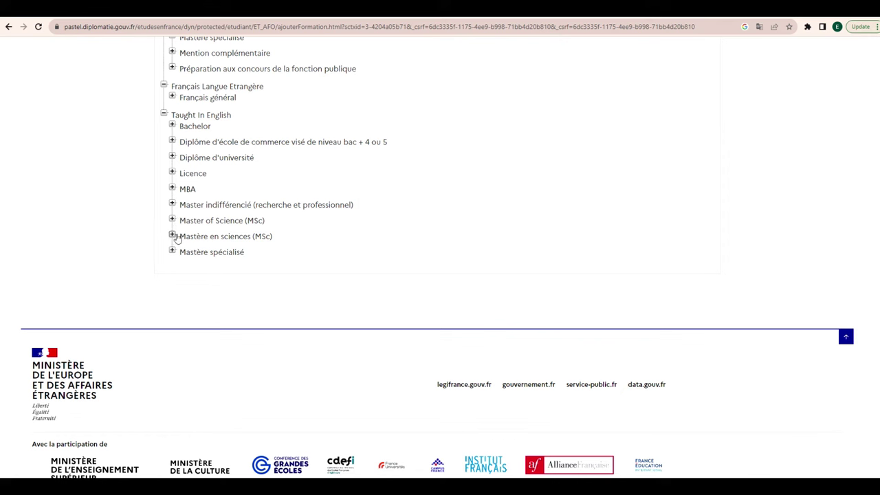
- Look through the Master of Science (MSc) programs taught in English, and collapse the list when done
{"action": "left_click", "coordinate": [172, 220]}
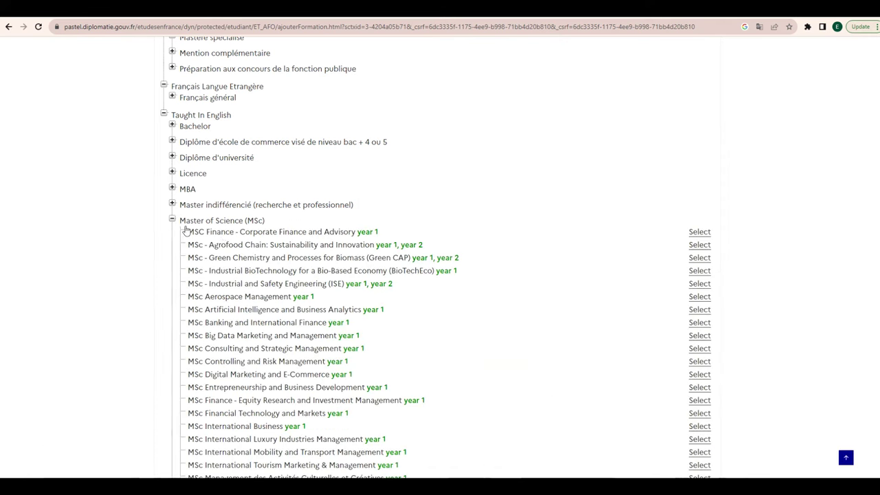
{"action": "scroll", "coordinate": [218, 244], "scroll_direction": "down", "scroll_amount": 2}
{"action": "scroll", "coordinate": [221, 237], "scroll_direction": "down", "scroll_amount": 1}
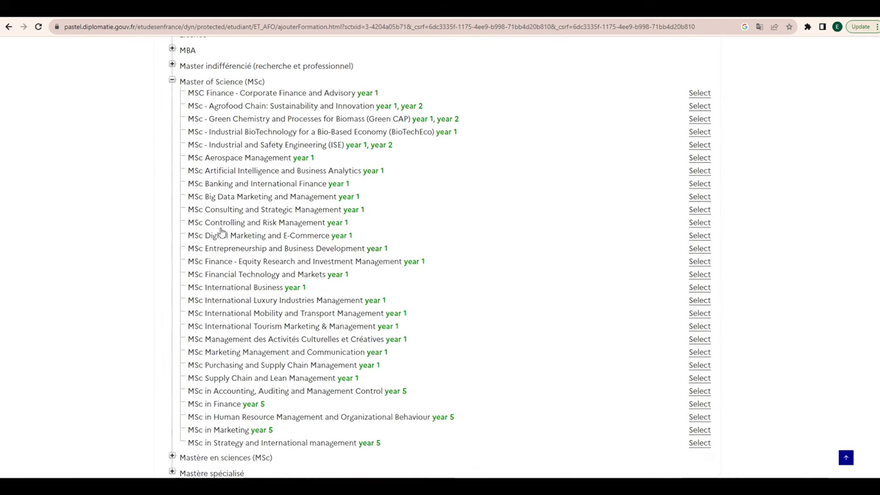
{"action": "scroll", "coordinate": [236, 295], "scroll_direction": "down", "scroll_amount": 2}
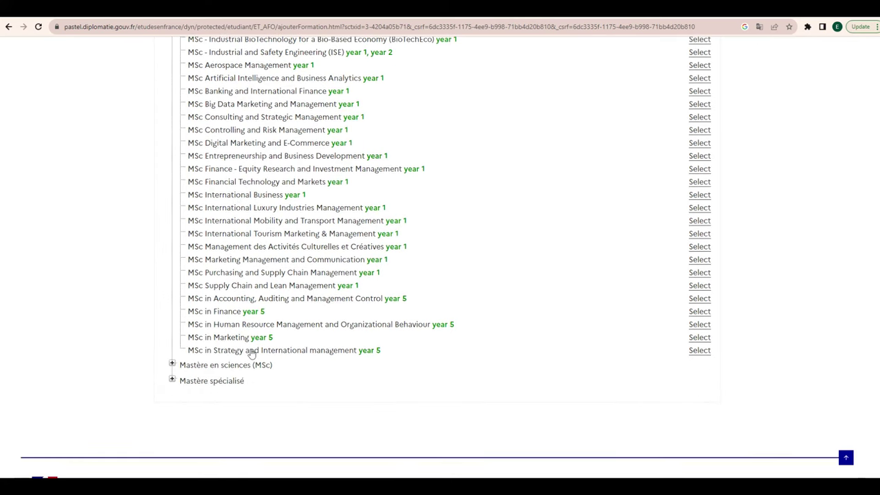
{"action": "scroll", "coordinate": [244, 302], "scroll_direction": "up", "scroll_amount": 2}
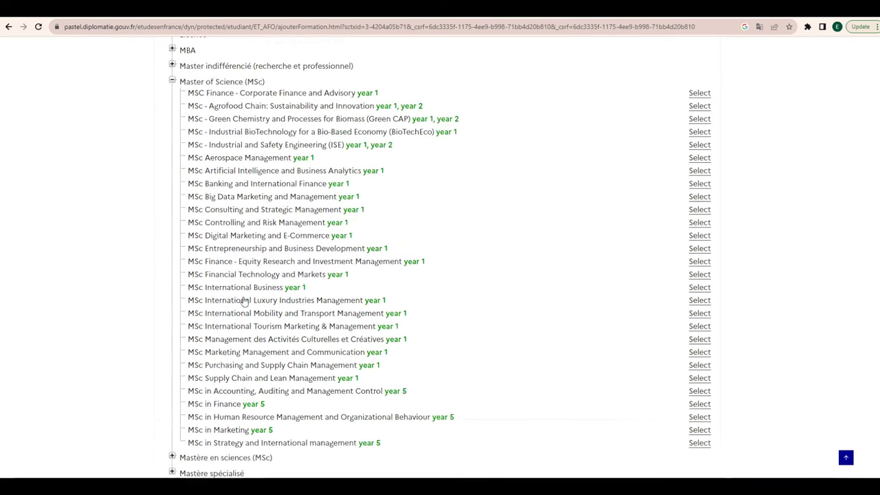
{"action": "scroll", "coordinate": [237, 224], "scroll_direction": "up", "scroll_amount": 3}
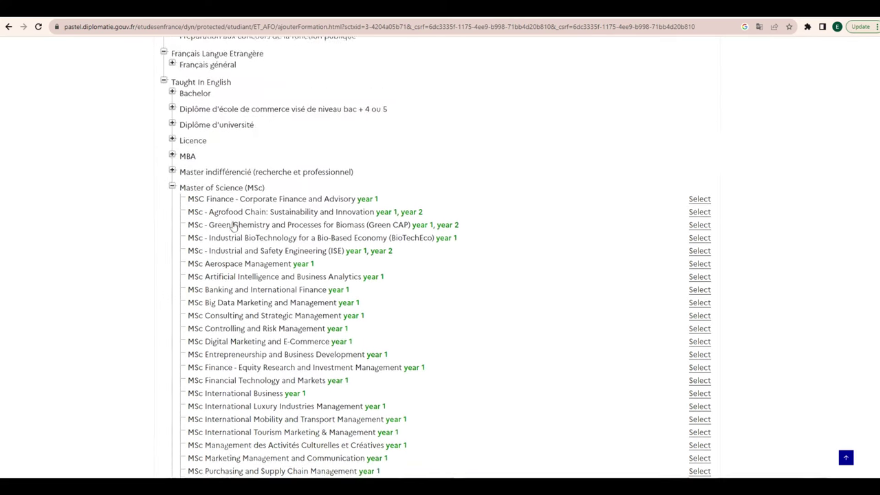
{"action": "left_click", "coordinate": [172, 220]}
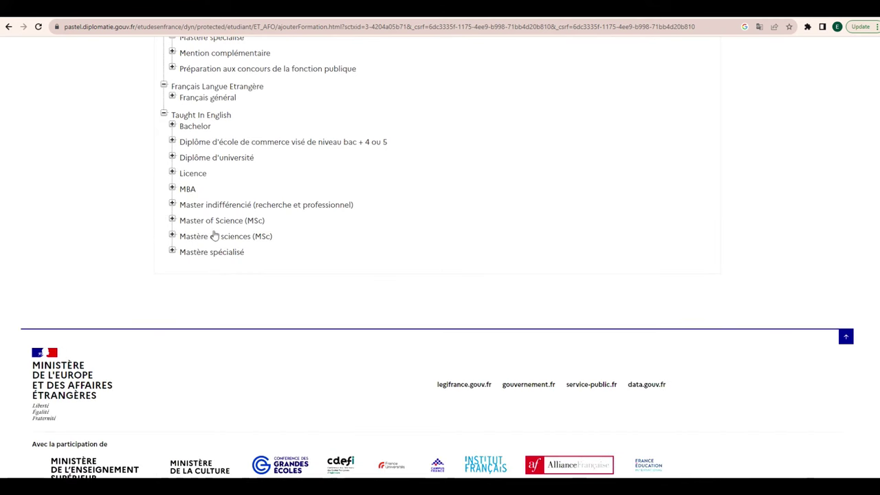
- Examine the Mastère en sciences (MSc) and Mastère spécialisé programs taught in English, collapsing each list after viewing it
{"action": "left_click", "coordinate": [173, 236]}
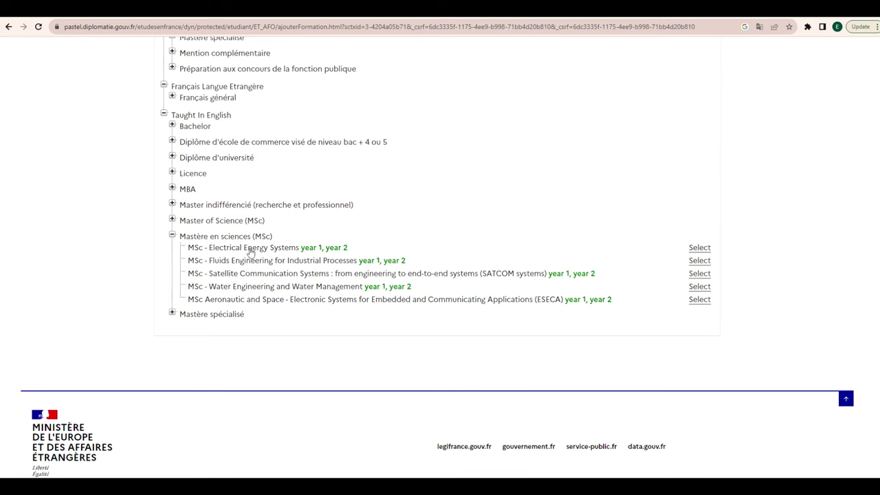
{"action": "left_click", "coordinate": [173, 236]}
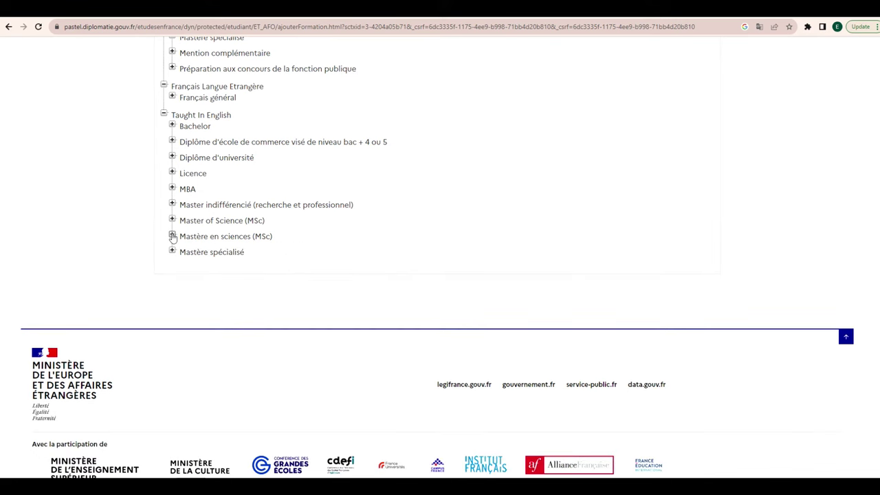
{"action": "left_click", "coordinate": [222, 256]}
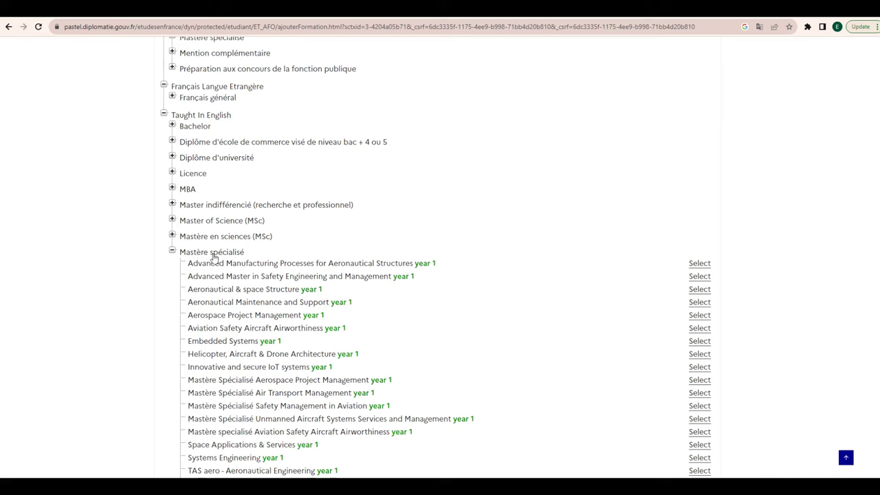
{"action": "scroll", "coordinate": [255, 279], "scroll_direction": "down", "scroll_amount": 1}
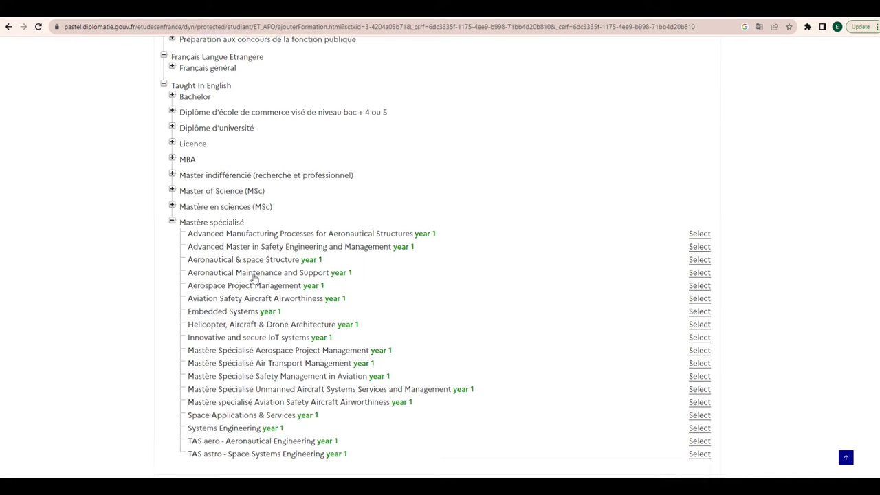
{"action": "scroll", "coordinate": [226, 259], "scroll_direction": "down", "scroll_amount": 1}
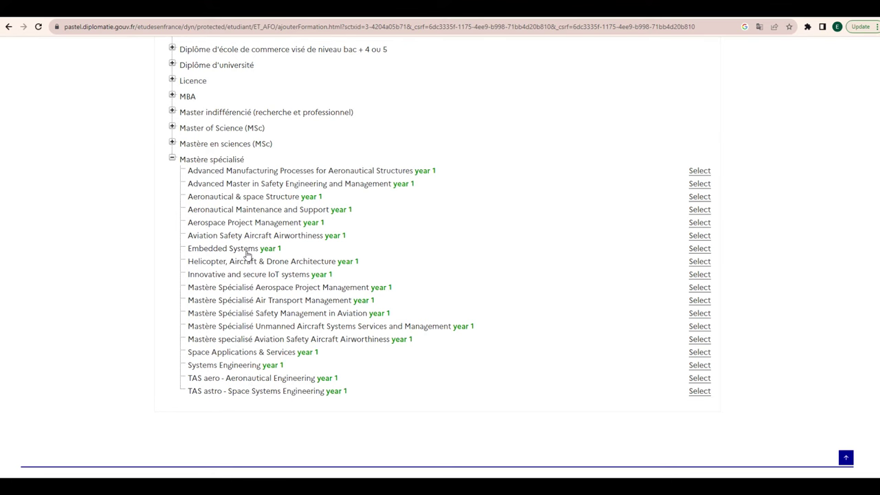
{"action": "scroll", "coordinate": [247, 254], "scroll_direction": "up", "scroll_amount": 2}
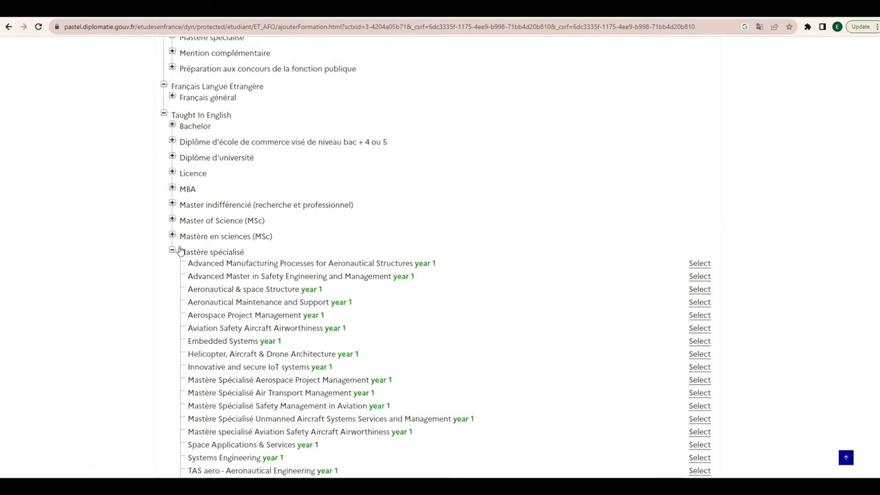
{"action": "left_click", "coordinate": [172, 252]}
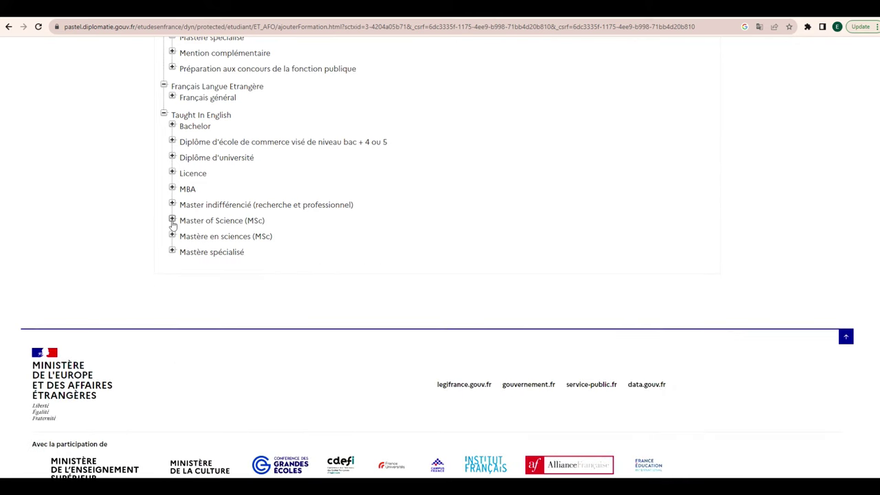
- Reopen the Master of Science (MSc) list under Taught In English and review its programs once more
{"action": "left_click", "coordinate": [172, 220]}
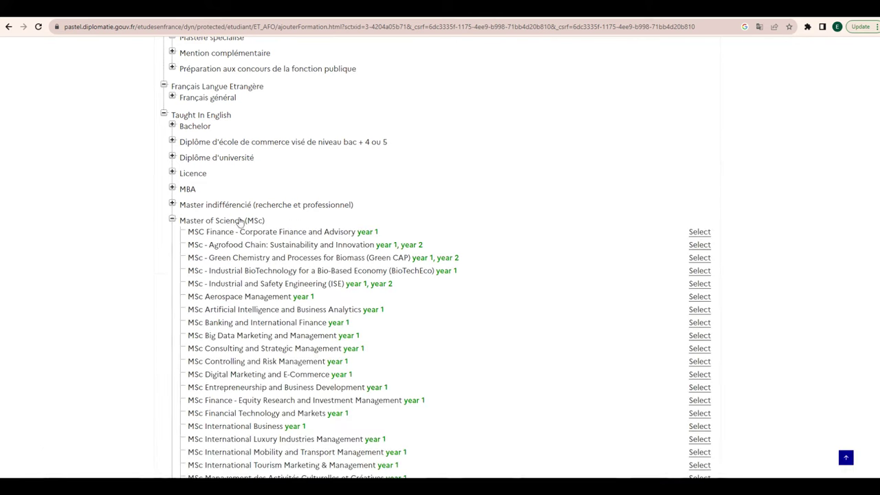
{"action": "scroll", "coordinate": [259, 261], "scroll_direction": "down", "scroll_amount": 2}
{"action": "scroll", "coordinate": [261, 265], "scroll_direction": "down", "scroll_amount": 2}
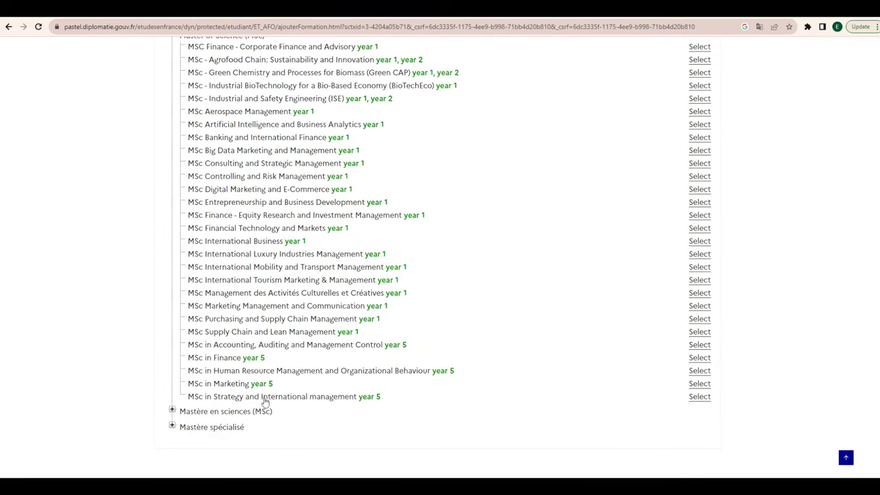
{"action": "scroll", "coordinate": [263, 381], "scroll_direction": "up", "scroll_amount": 1}
{"action": "scroll", "coordinate": [262, 380], "scroll_direction": "up", "scroll_amount": 1}
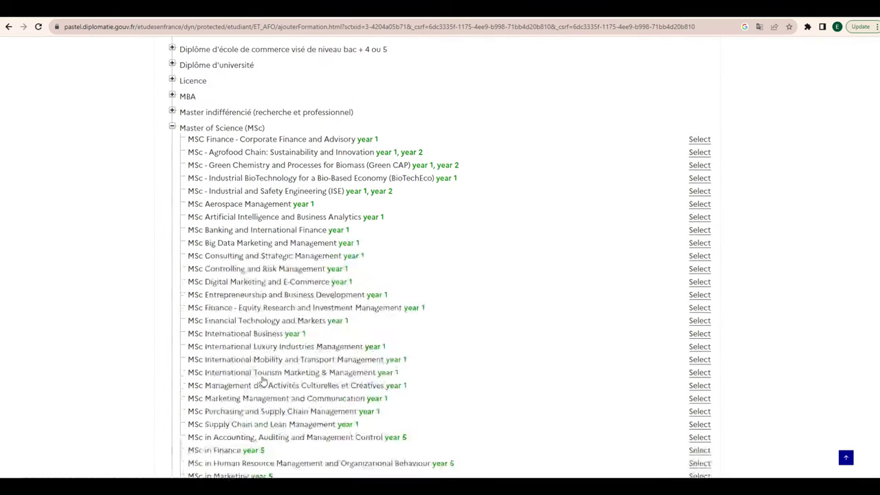
{"action": "scroll", "coordinate": [263, 380], "scroll_direction": "up", "scroll_amount": 1}
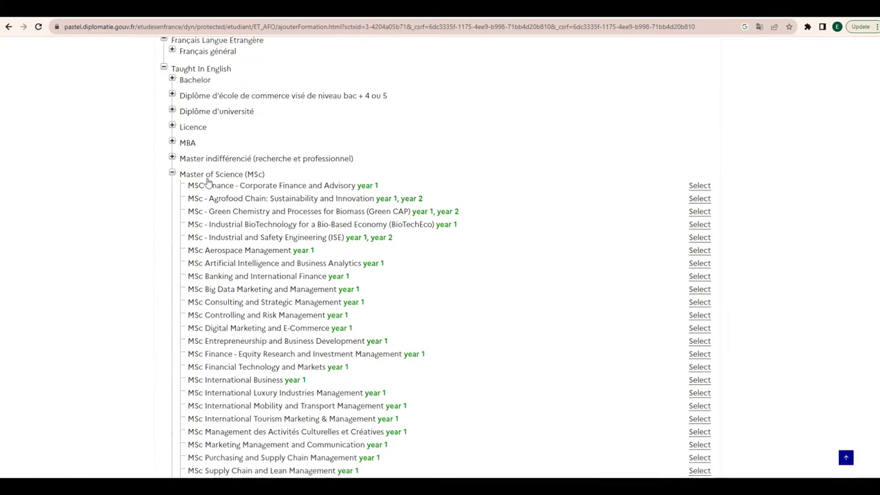
- Select Master International Management (Master 1 and Master 2) from the English-taught Master indifférencié (recherche et professionnel) programs
{"action": "left_click", "coordinate": [172, 158]}
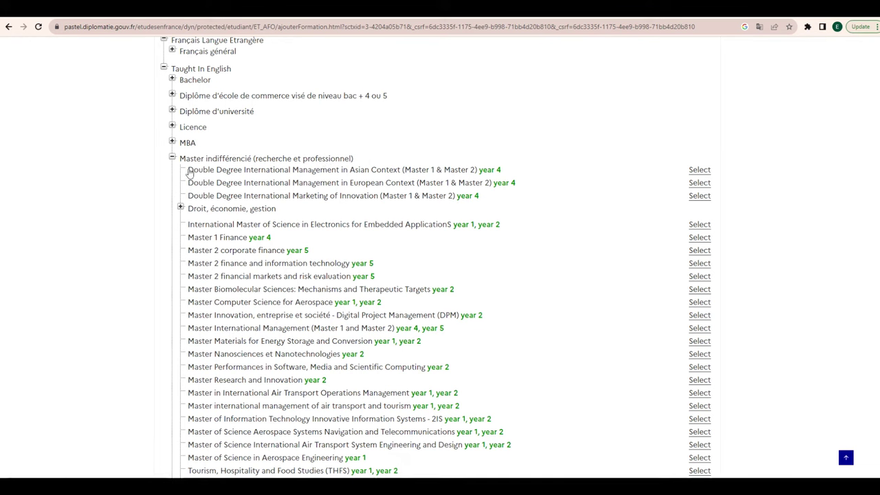
{"action": "scroll", "coordinate": [212, 180], "scroll_direction": "down", "scroll_amount": 3}
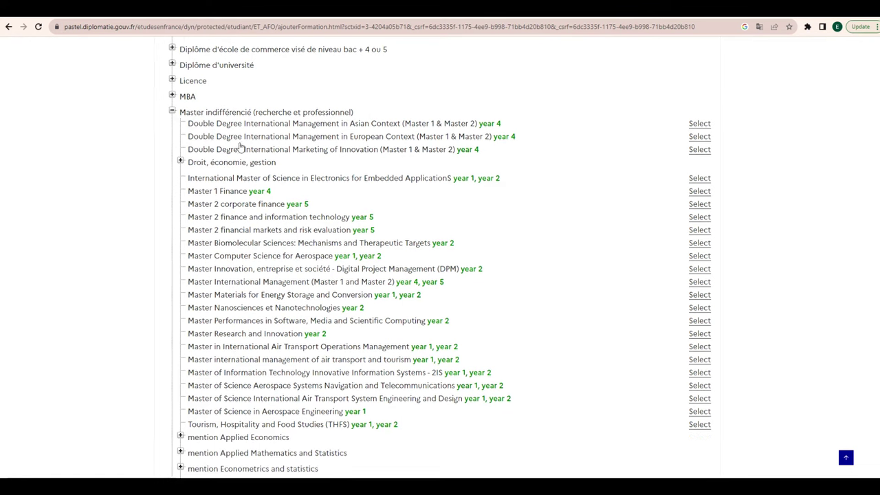
{"action": "scroll", "coordinate": [234, 206], "scroll_direction": "down", "scroll_amount": 2}
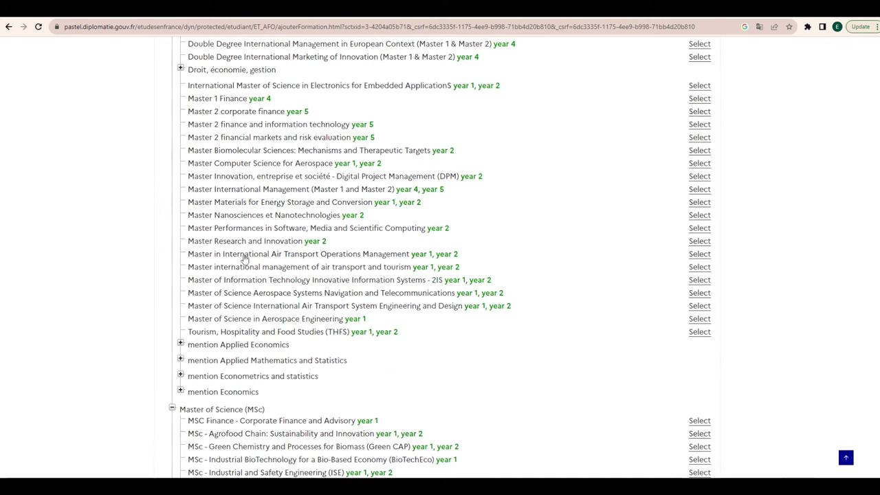
{"action": "left_click", "coordinate": [242, 195]}
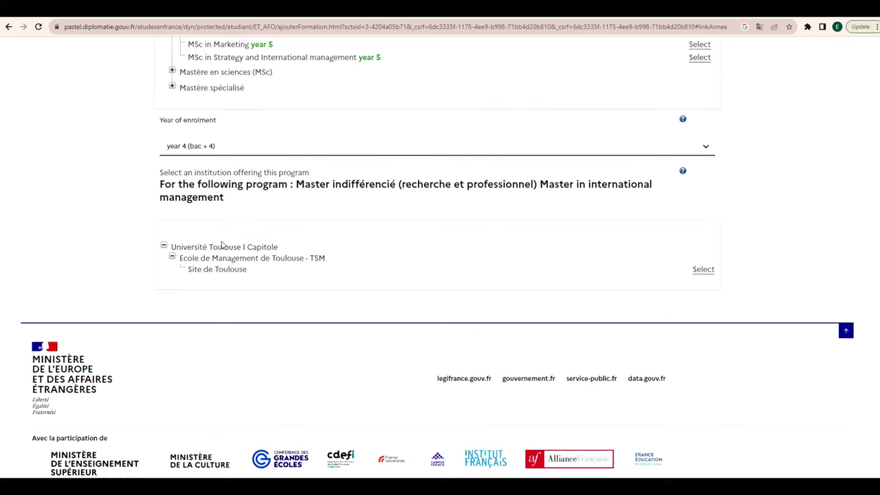
- Choose Site de Toulouse of Ecole de Management de Toulouse - TSM and try to add the year 4 program to the cart
{"action": "left_click", "coordinate": [703, 270]}
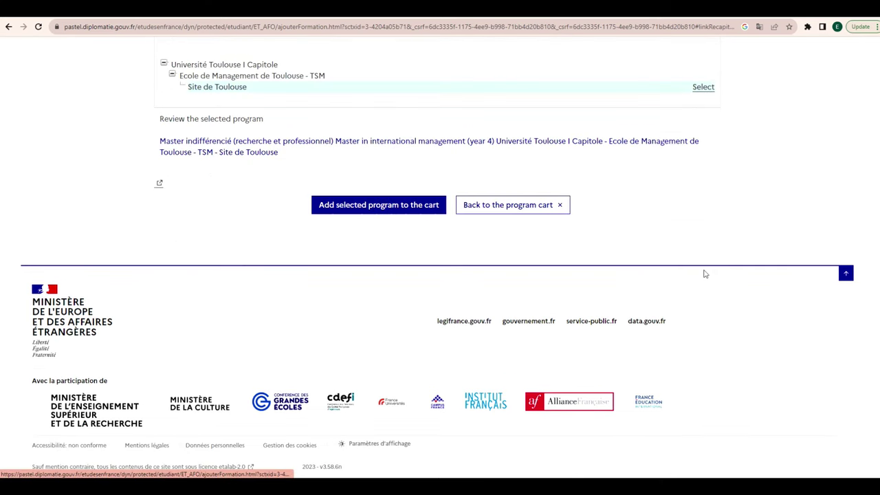
{"action": "left_click", "coordinate": [376, 205]}
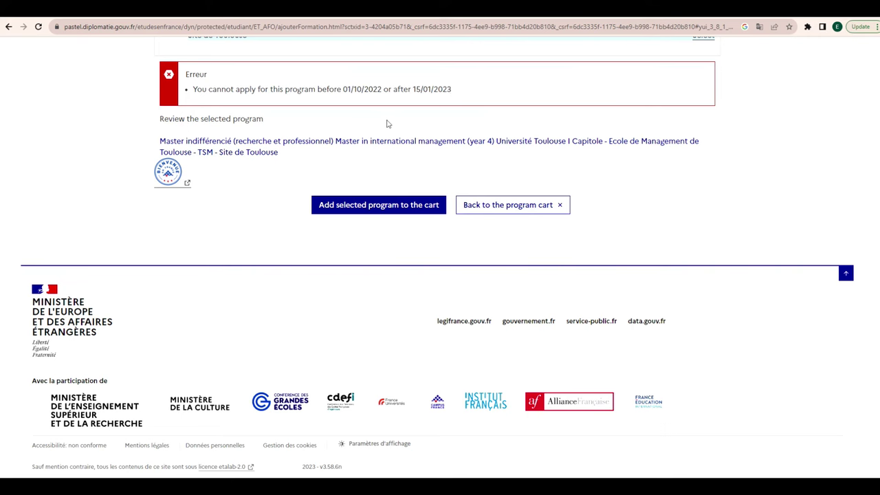
{"action": "scroll", "coordinate": [387, 165], "scroll_direction": "up", "scroll_amount": 1}
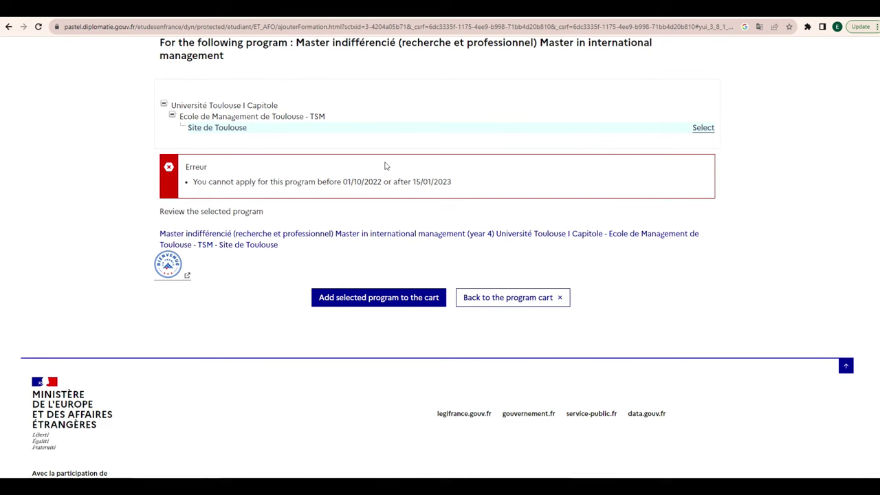
{"action": "scroll", "coordinate": [386, 165], "scroll_direction": "down", "scroll_amount": 1}
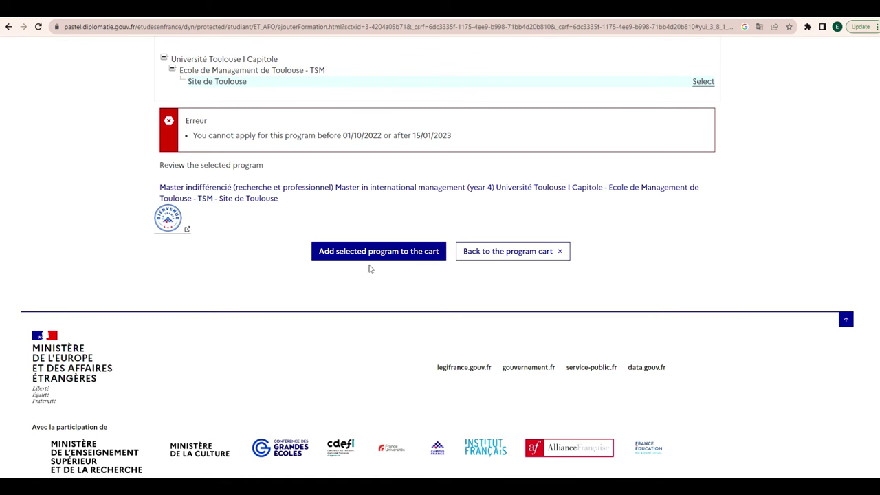
- Return to the I wish to apply page and open section 1.3, Submit the file to Campus France Nigeria, under Fill out the application
{"action": "scroll", "coordinate": [369, 269], "scroll_direction": "up", "scroll_amount": 4}
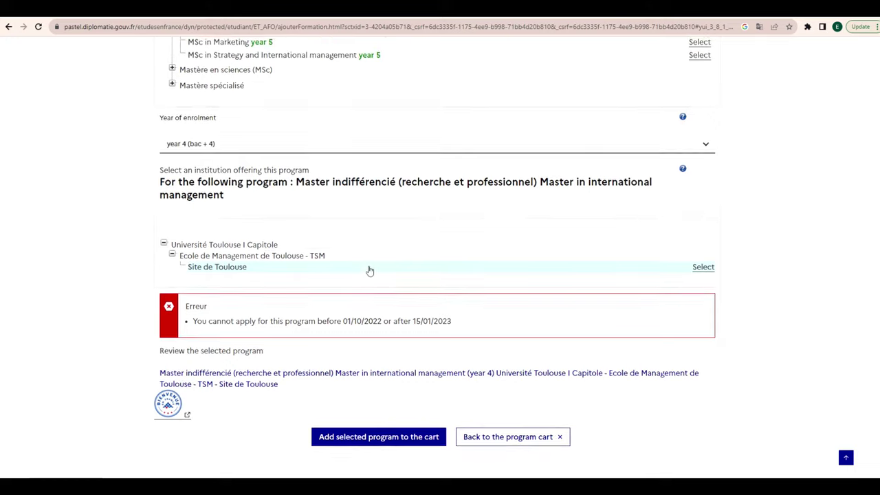
{"action": "scroll", "coordinate": [369, 268], "scroll_direction": "up", "scroll_amount": 1}
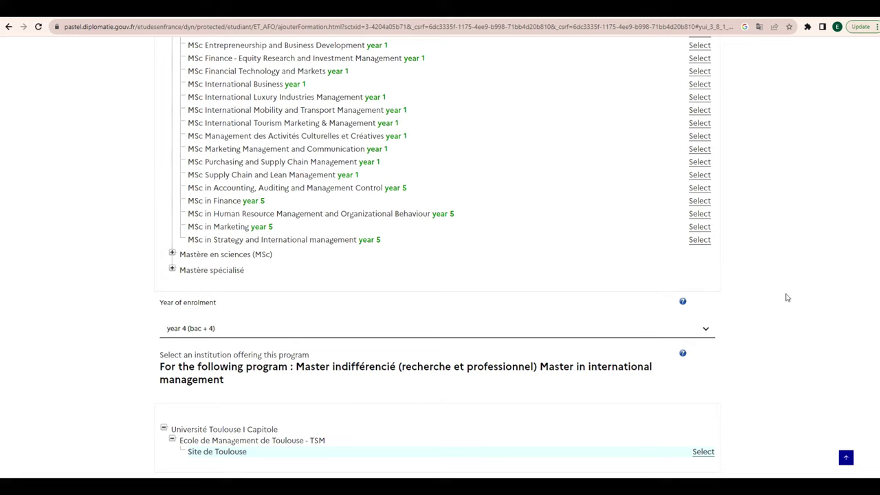
{"action": "scroll", "coordinate": [414, 284], "scroll_direction": "up", "scroll_amount": 5}
{"action": "scroll", "coordinate": [416, 327], "scroll_direction": "up", "scroll_amount": 20}
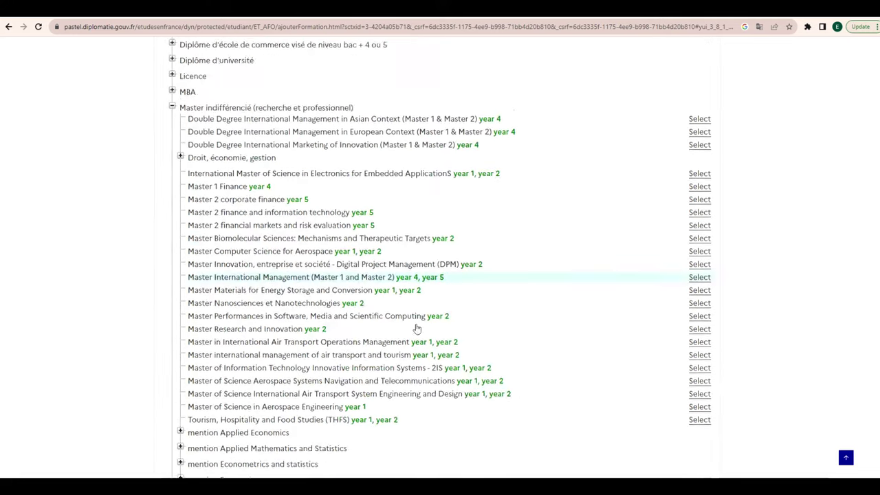
{"action": "scroll", "coordinate": [415, 330], "scroll_direction": "up", "scroll_amount": 3}
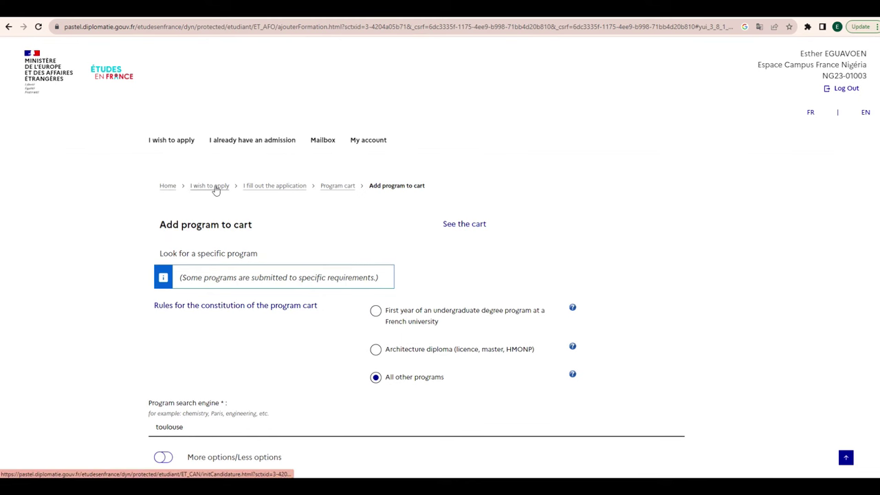
{"action": "left_click", "coordinate": [214, 188]}
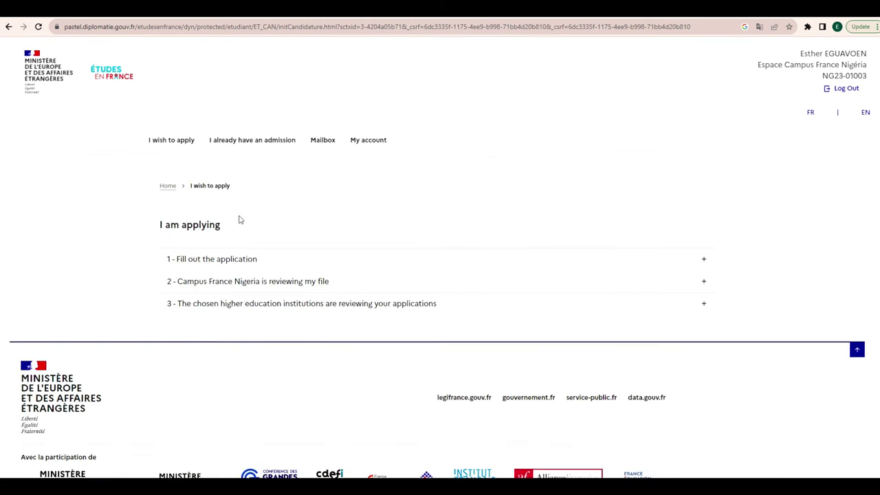
{"action": "left_click", "coordinate": [270, 267]}
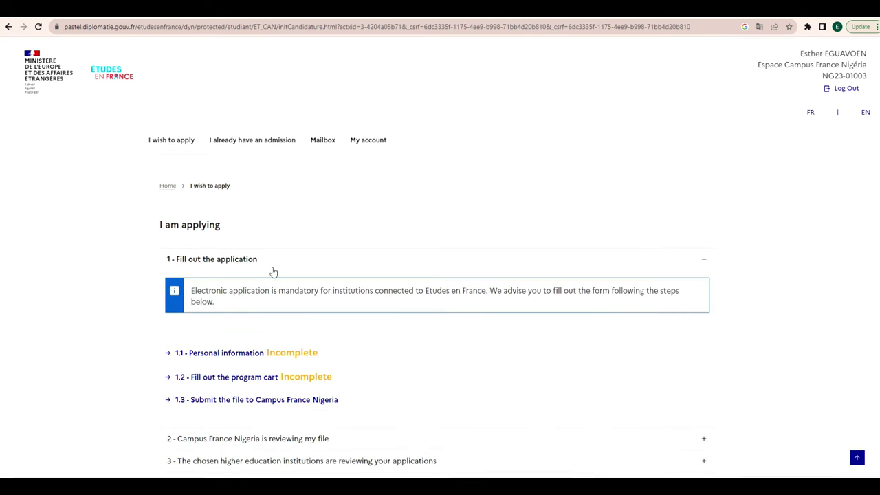
{"action": "scroll", "coordinate": [259, 290], "scroll_direction": "down", "scroll_amount": 1}
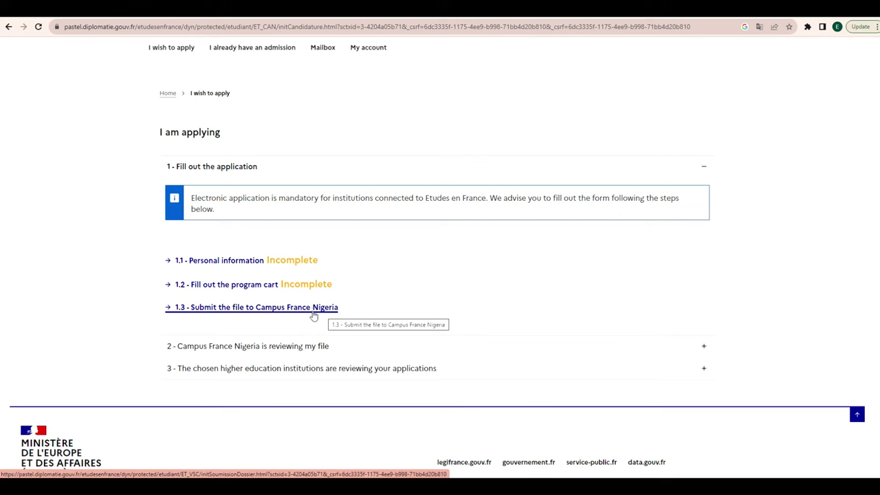
{"action": "left_click", "coordinate": [313, 315]}
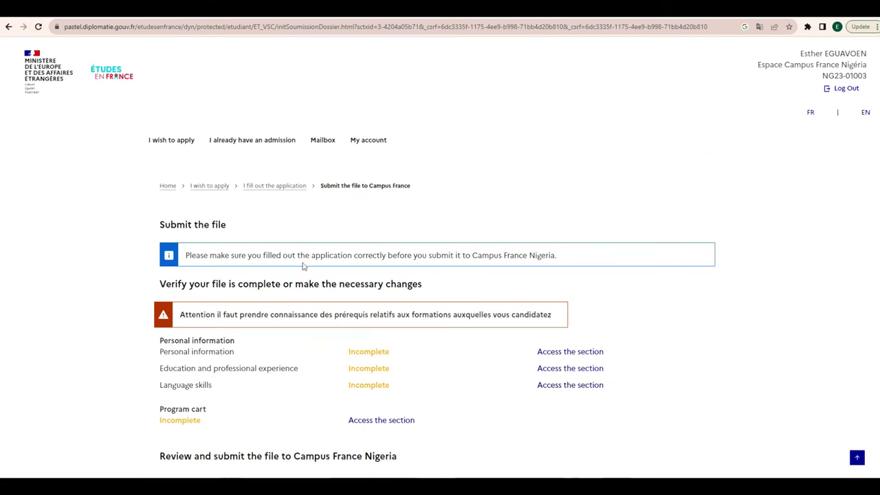
- Review the status of each application section, the certification statements and the submission option for the file
{"action": "scroll", "coordinate": [302, 266], "scroll_direction": "down", "scroll_amount": 2}
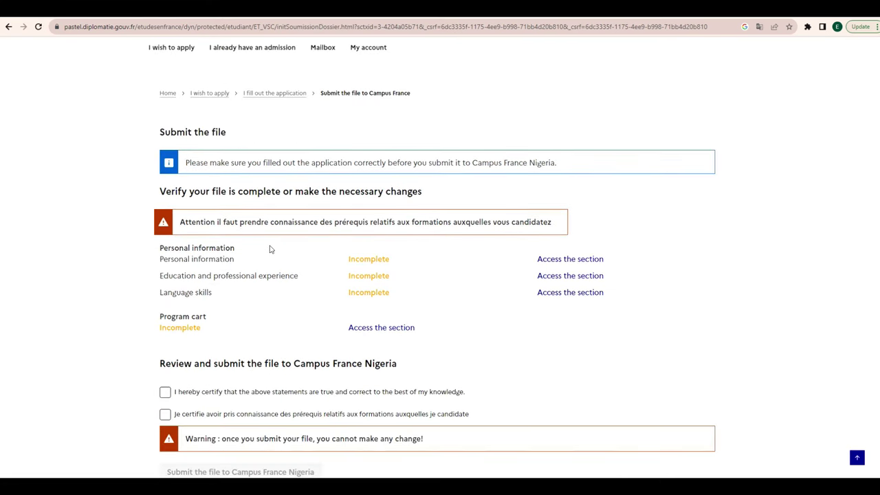
{"action": "scroll", "coordinate": [270, 249], "scroll_direction": "down", "scroll_amount": 1}
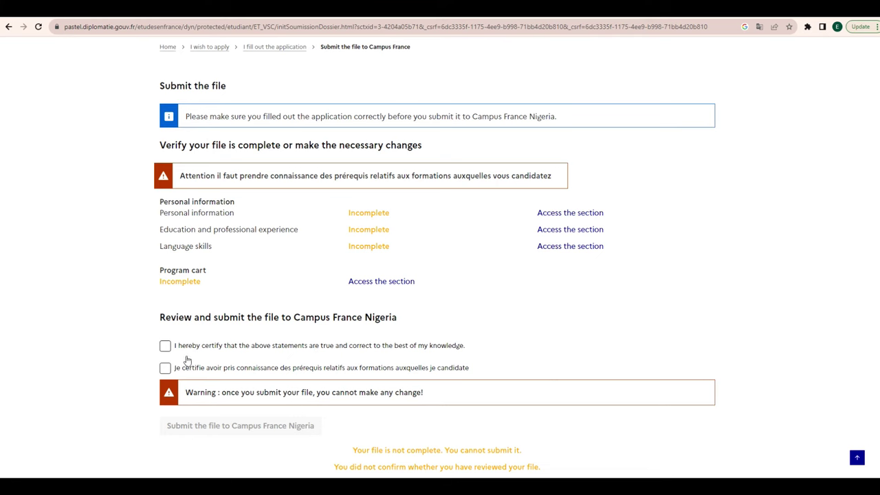
{"action": "scroll", "coordinate": [199, 362], "scroll_direction": "down", "scroll_amount": 1}
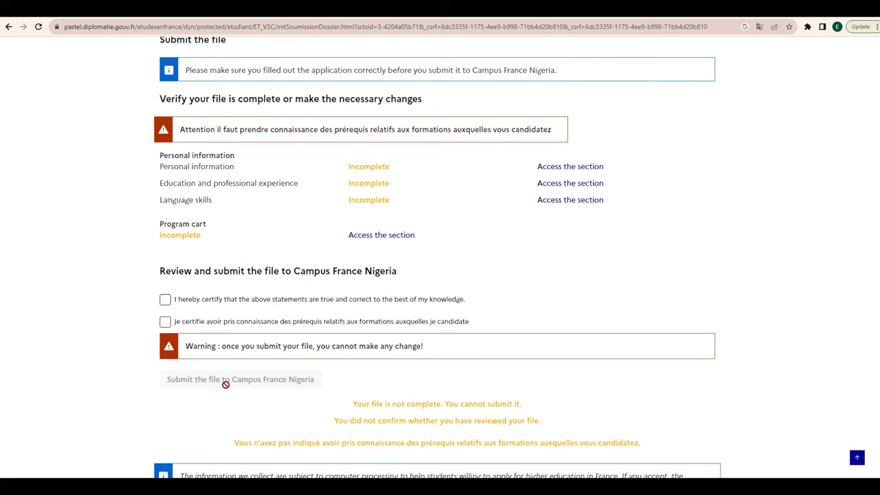